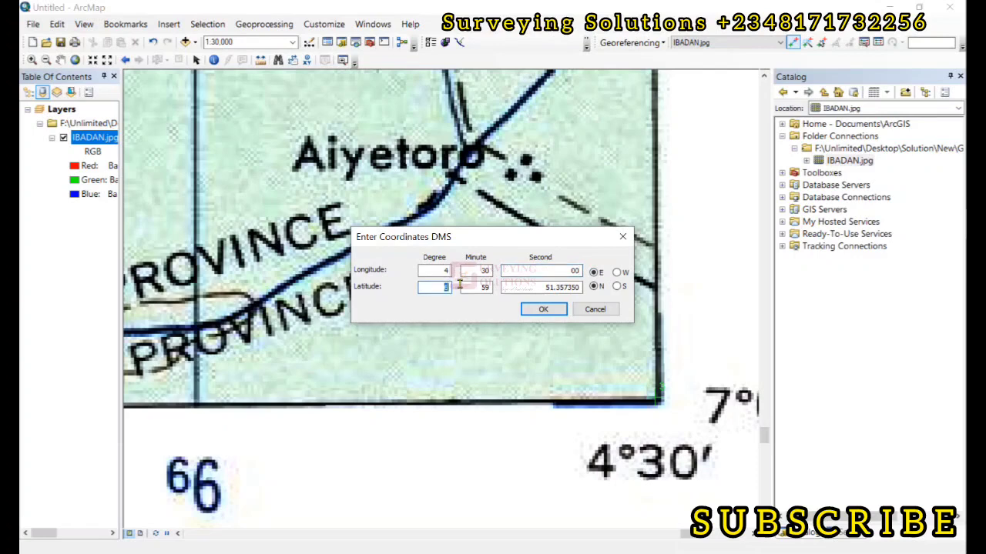
Enter latitude 7°00′00″ N to link the corner to 4°30′00″ E, 7°00′00″ N
text(7)
double_click(484, 286)
text(00)
drag(525, 287, 628, 286)
text(00)
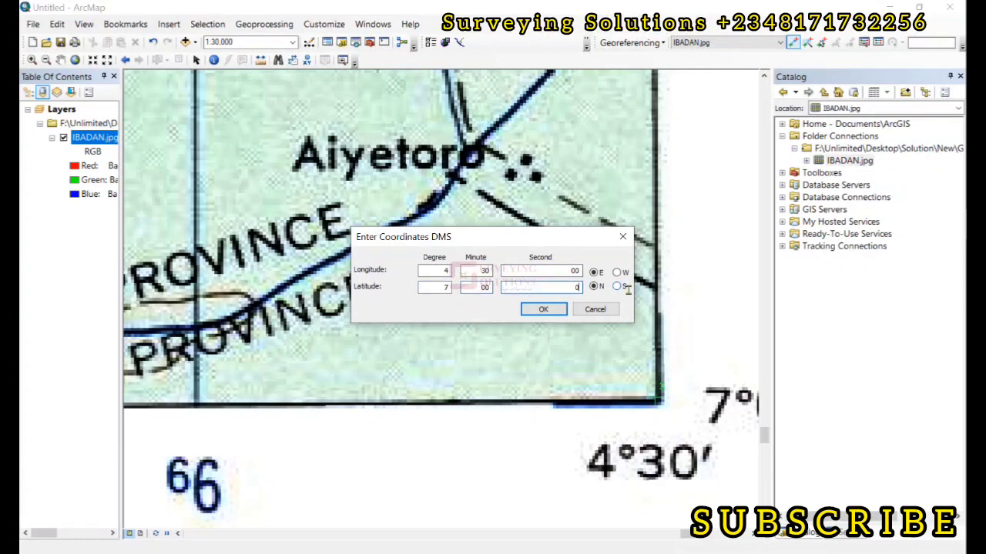
click(547, 309)
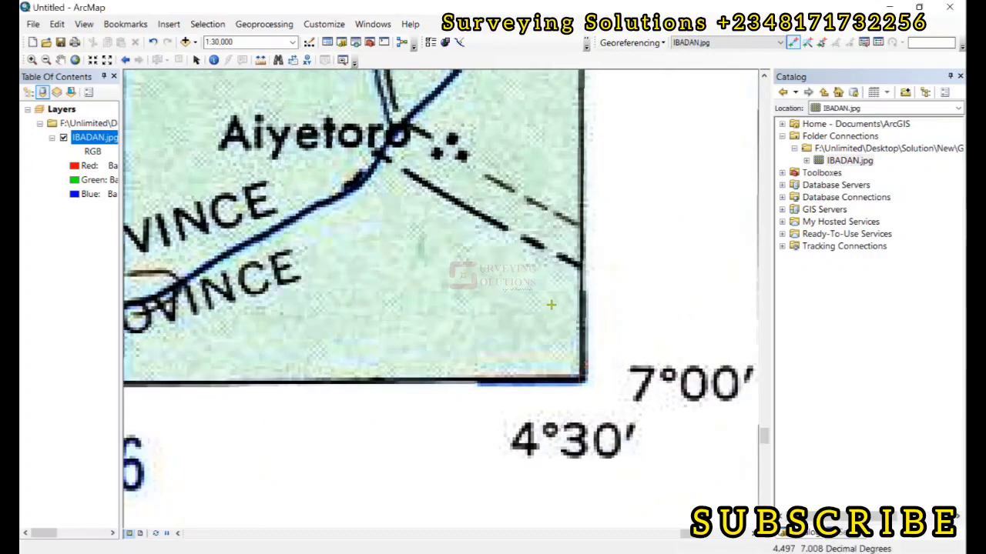
Fit the whole IBADAN.jpg sheet in view, then zoom into its 3°00′ corner
scroll(552, 301, down, 1)
scroll(552, 301, up, 1)
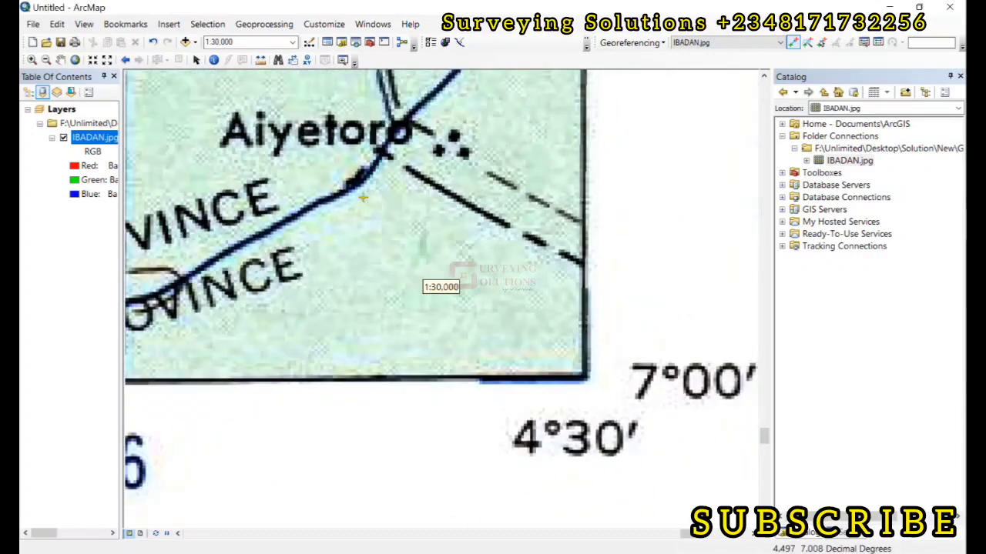
right_click(99, 126)
click(98, 136)
right_click(95, 135)
click(161, 216)
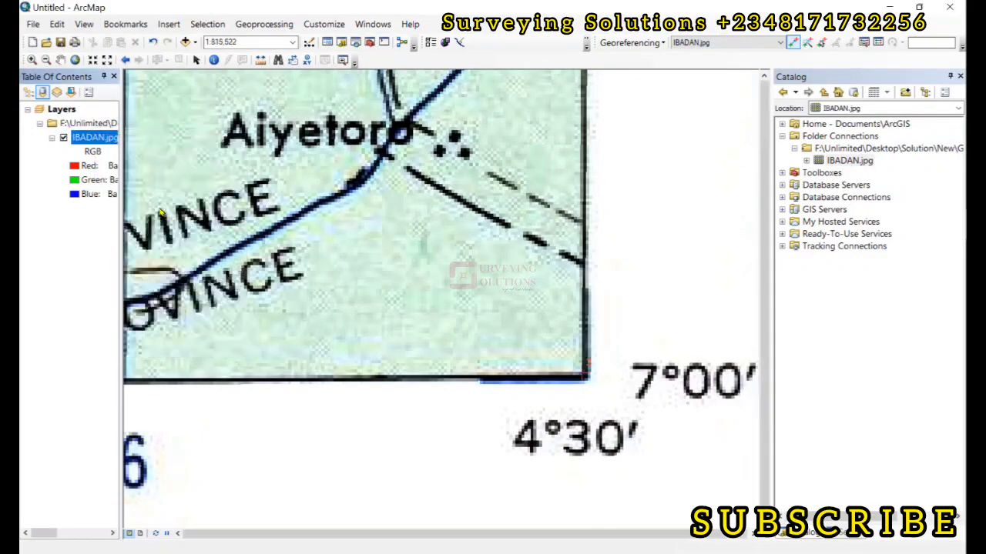
scroll(188, 465, up, 2)
scroll(189, 465, down, 6)
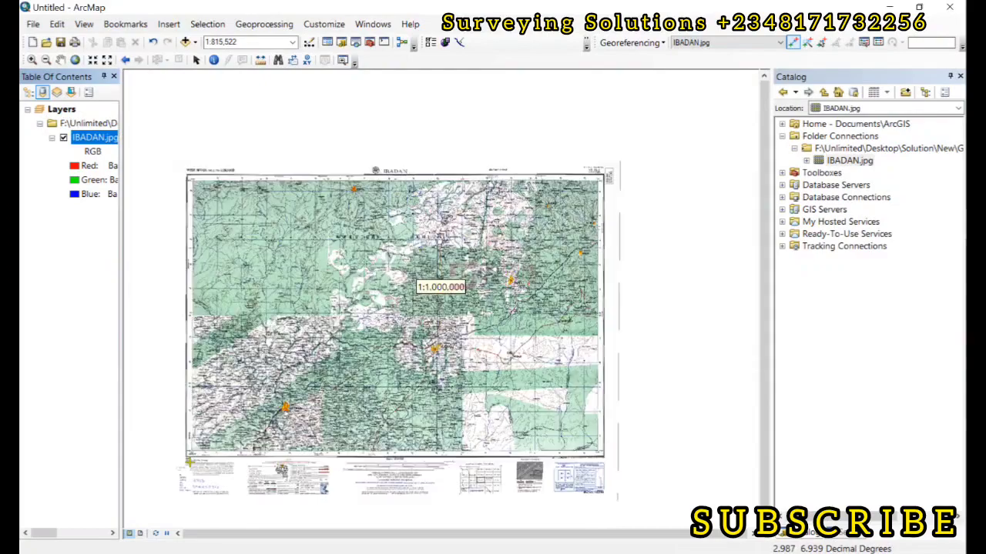
scroll(189, 458, down, 3)
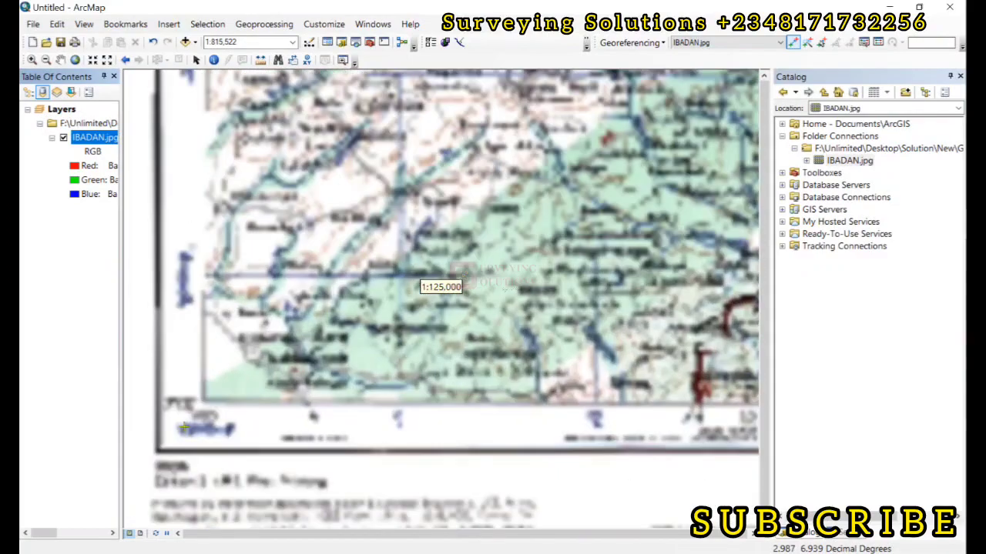
scroll(206, 401, down, 2)
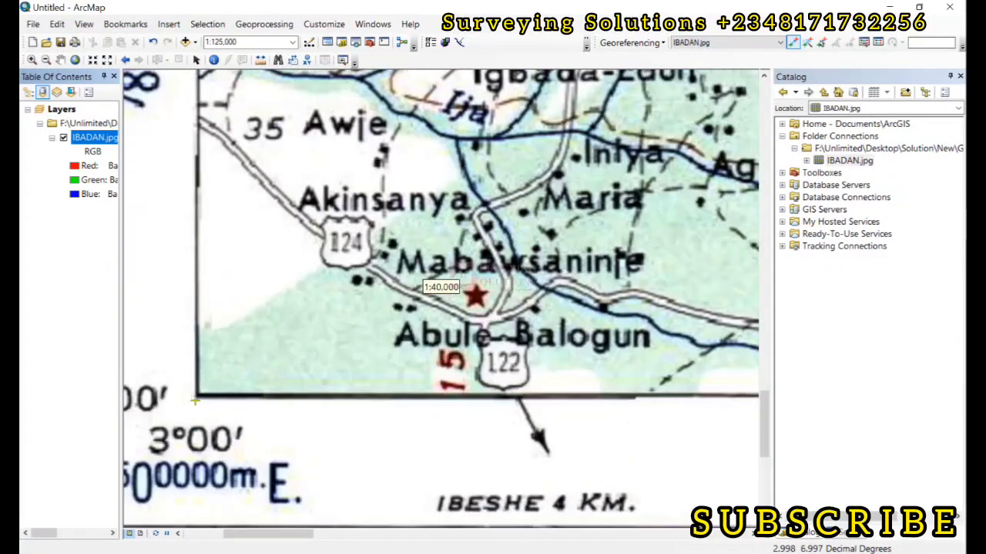
scroll(208, 396, down, 2)
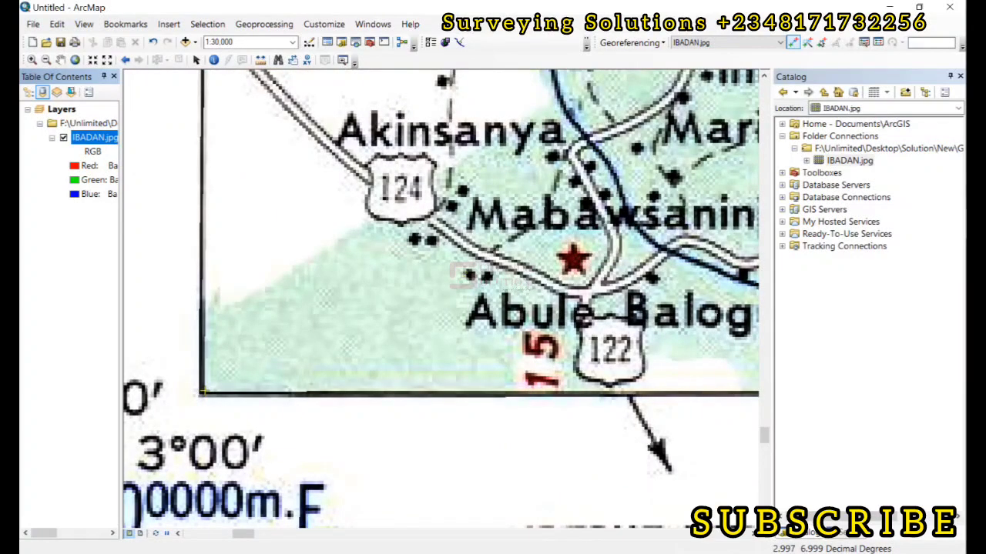
Place a control point at the 3°00′ corner and enter longitude 3°00′00″ E in DMS
click(202, 392)
right_click(203, 392)
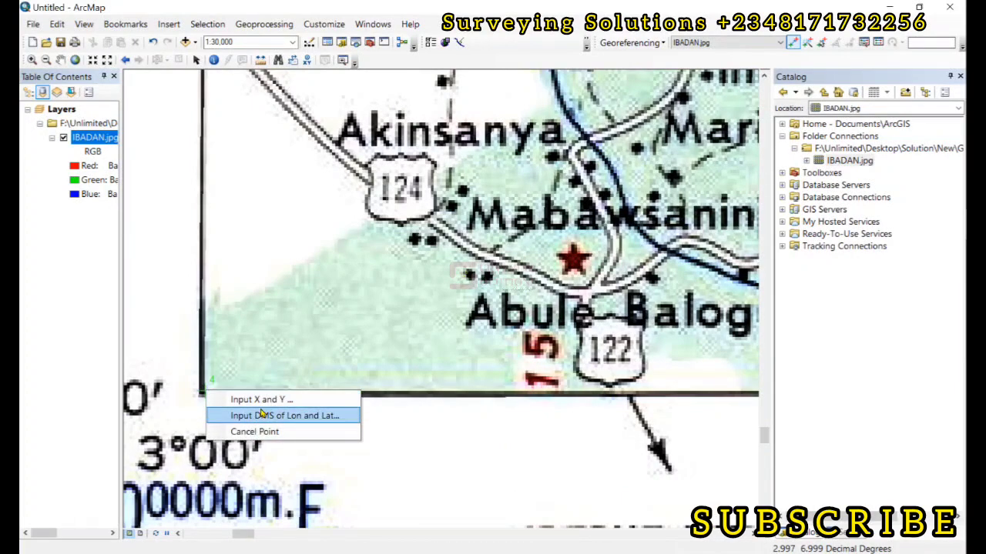
click(261, 415)
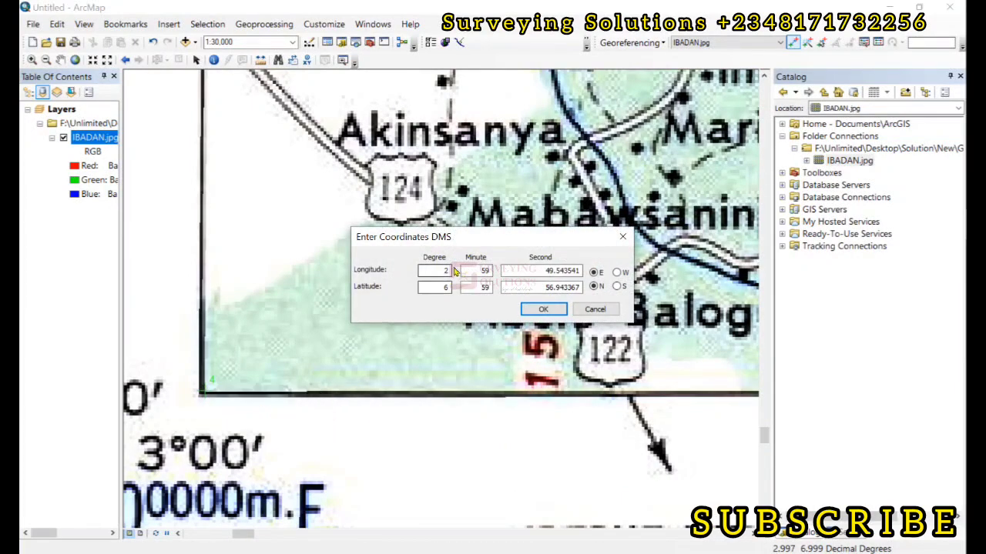
double_click(445, 271)
text(3)
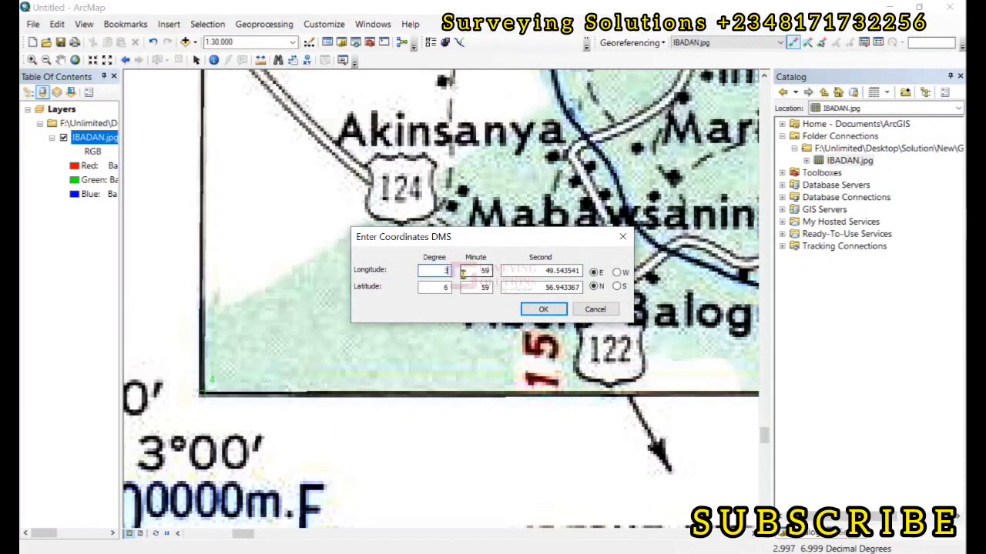
double_click(485, 271)
text(00)
drag(514, 271, 617, 275)
text(00)
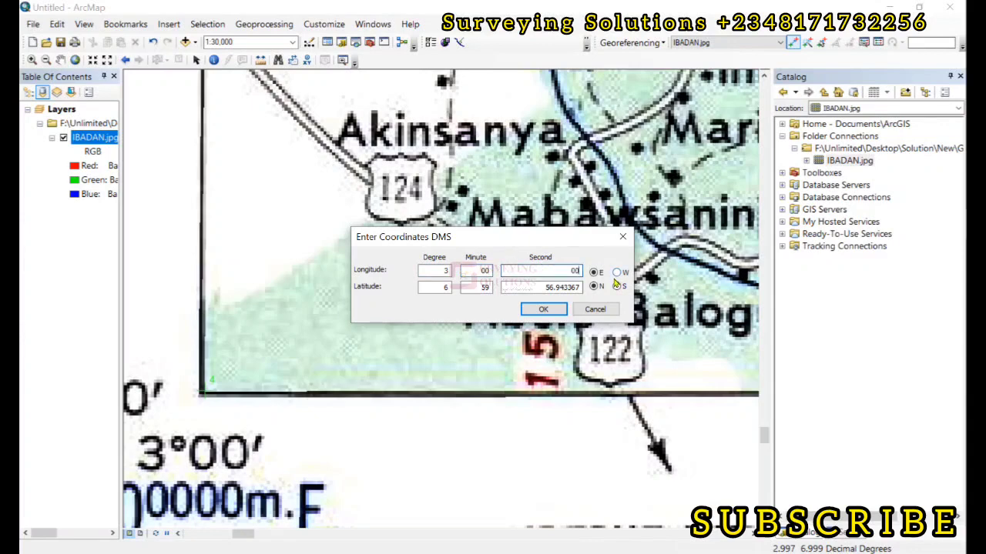
Enter latitude 7°00′00″ N and confirm the fourth control point link
double_click(423, 289)
text(7)
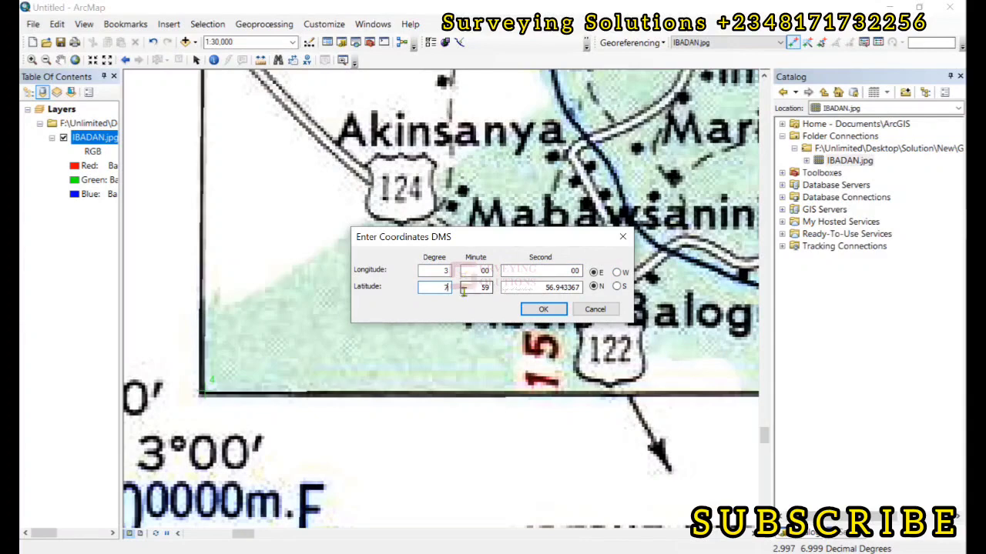
drag(464, 286, 508, 286)
text(00)
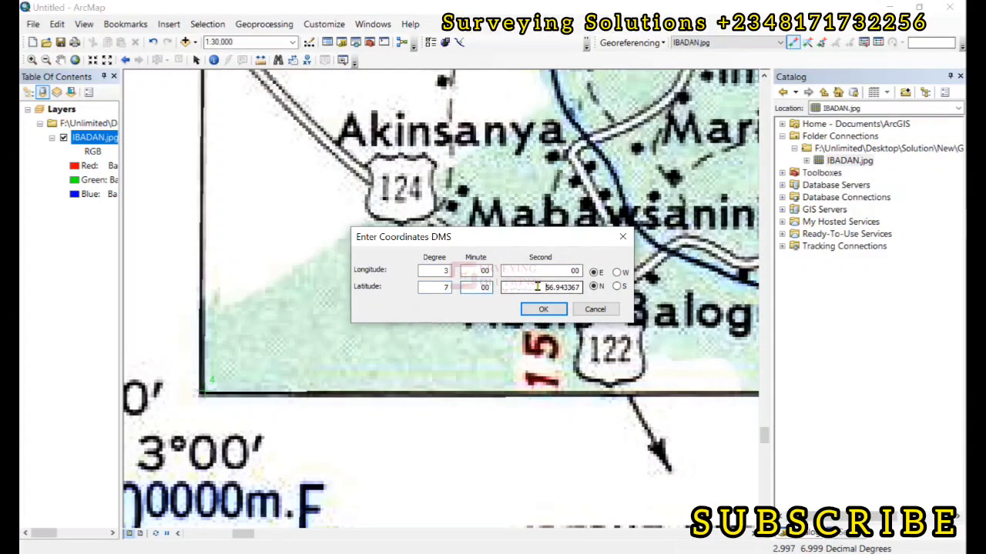
drag(532, 286, 617, 292)
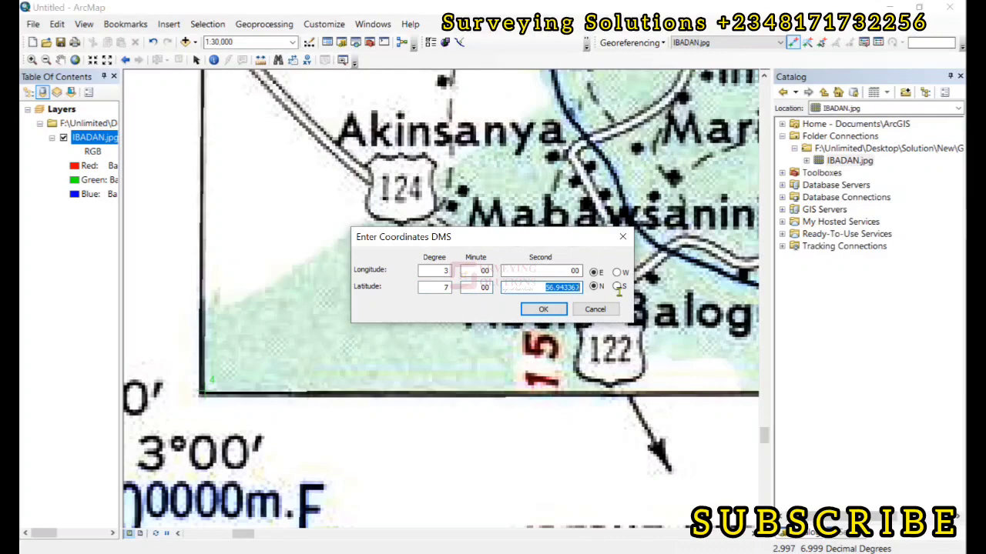
text(00)
click(532, 310)
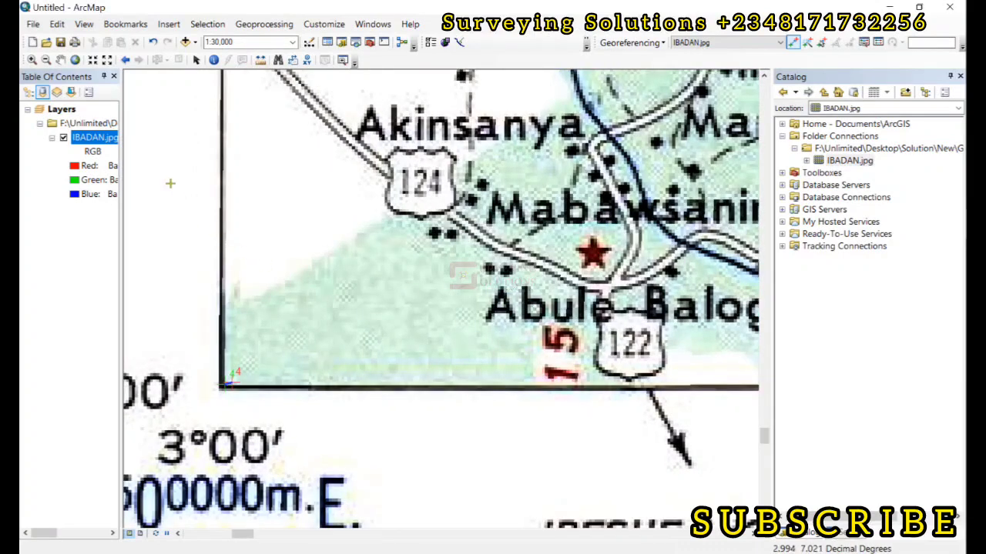
Fit IBADAN.jpg in view, enable Add Control Points, inspect the top-left corner, then refit the sheet
right_click(100, 136)
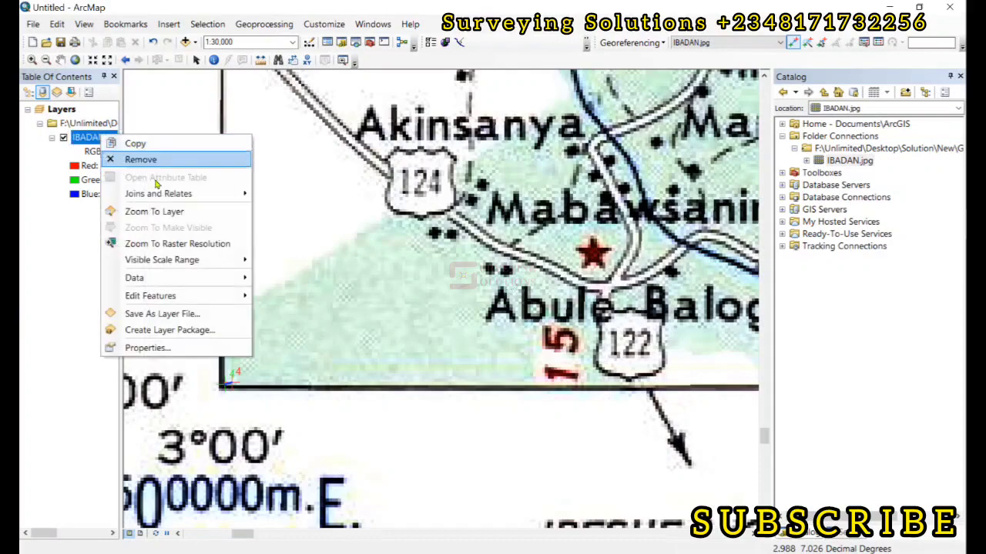
click(169, 214)
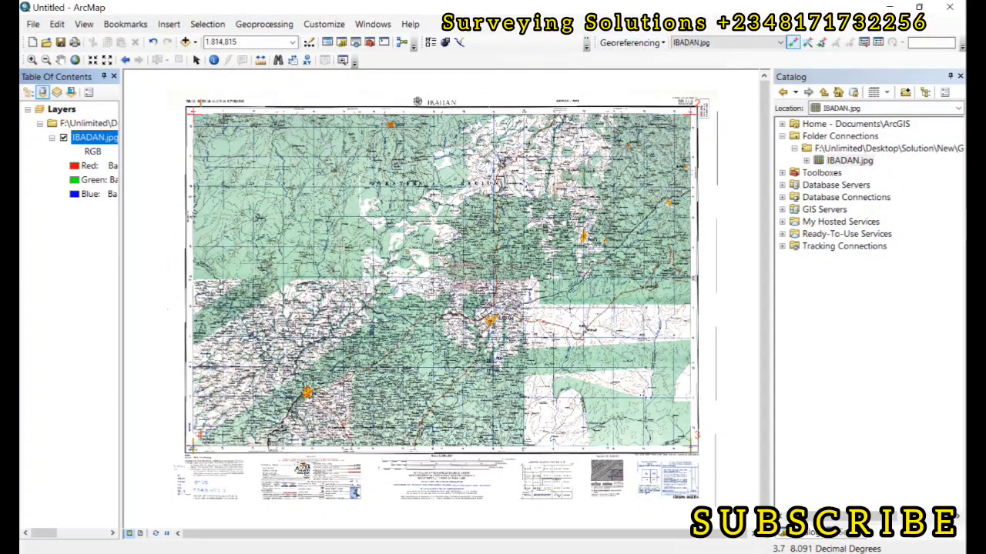
click(798, 43)
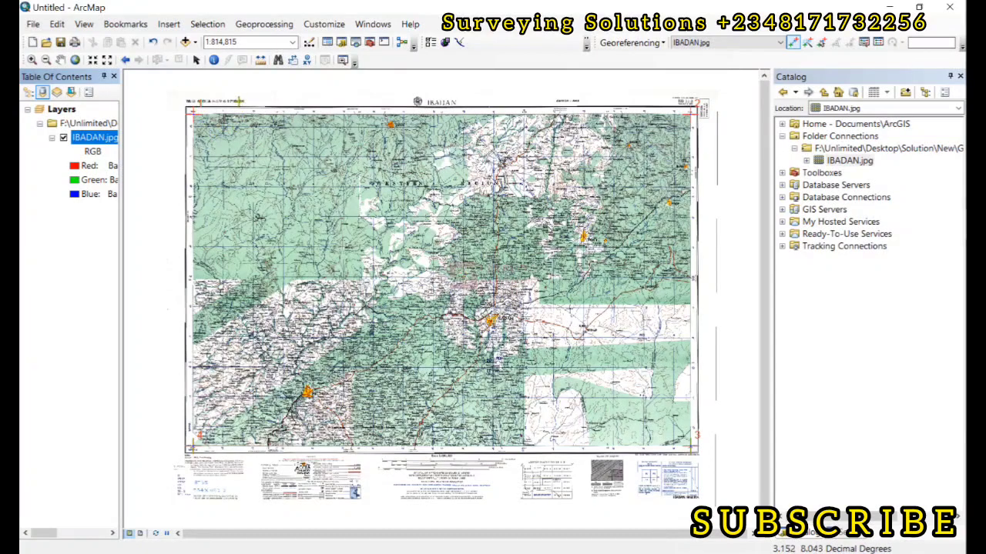
scroll(199, 110, down, 1)
scroll(219, 101, down, 3)
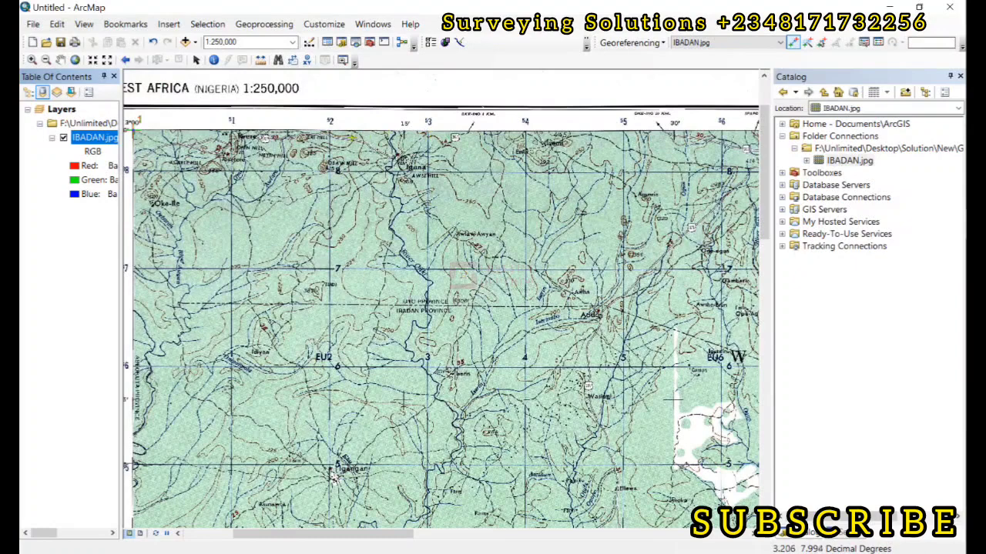
scroll(431, 133, down, 1)
scroll(441, 301, up, 4)
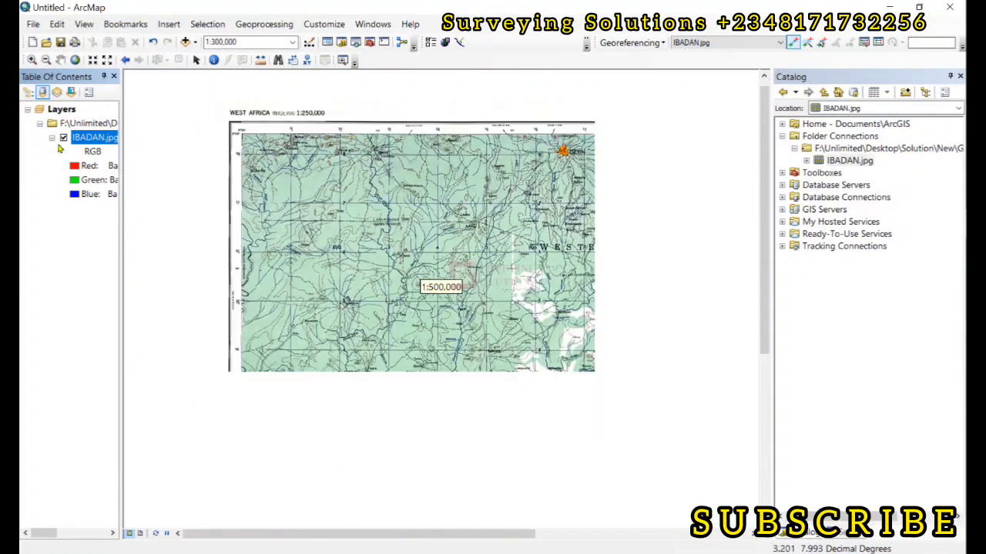
right_click(98, 138)
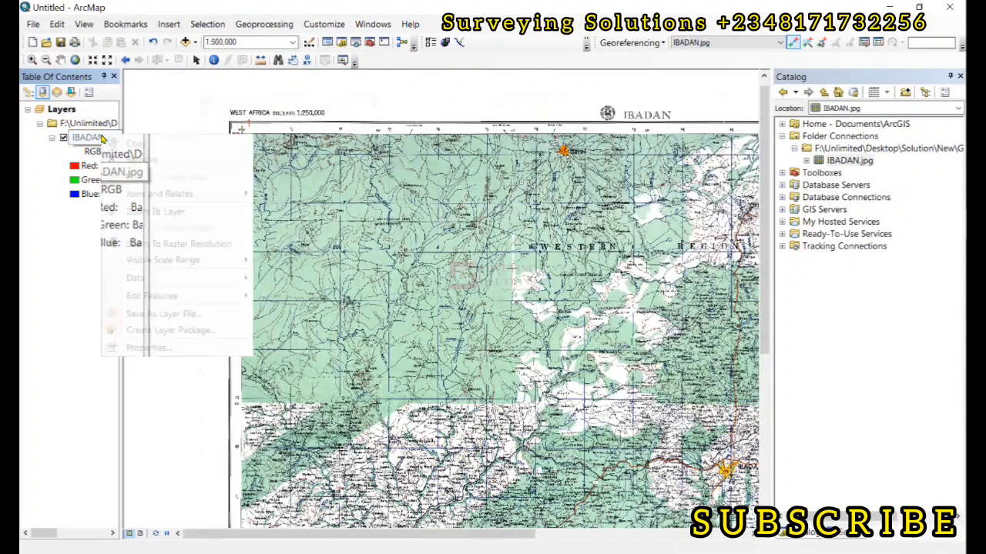
click(166, 211)
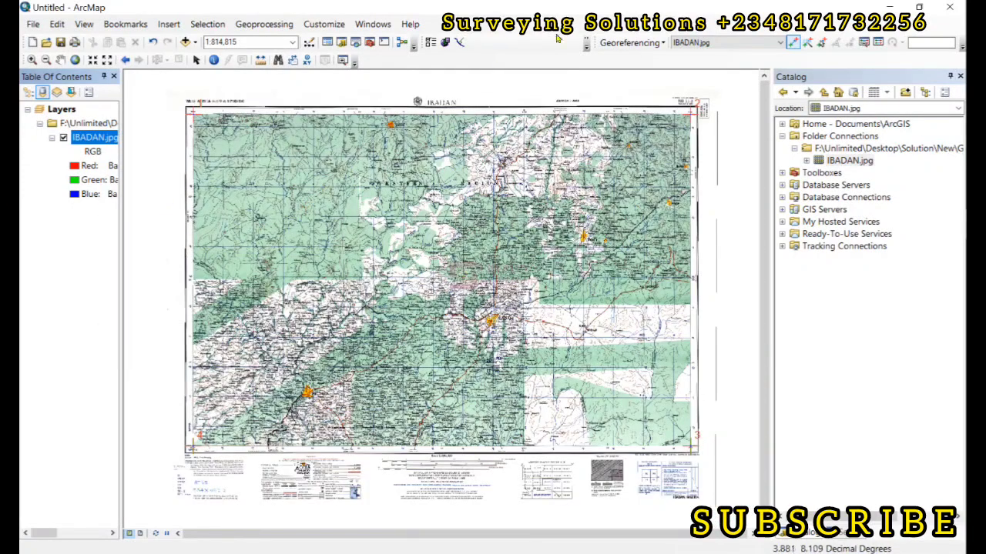
Save the 1st Order Polynomial (Affine) warp to IBADAN.jpg with Update Georeferencing
click(631, 43)
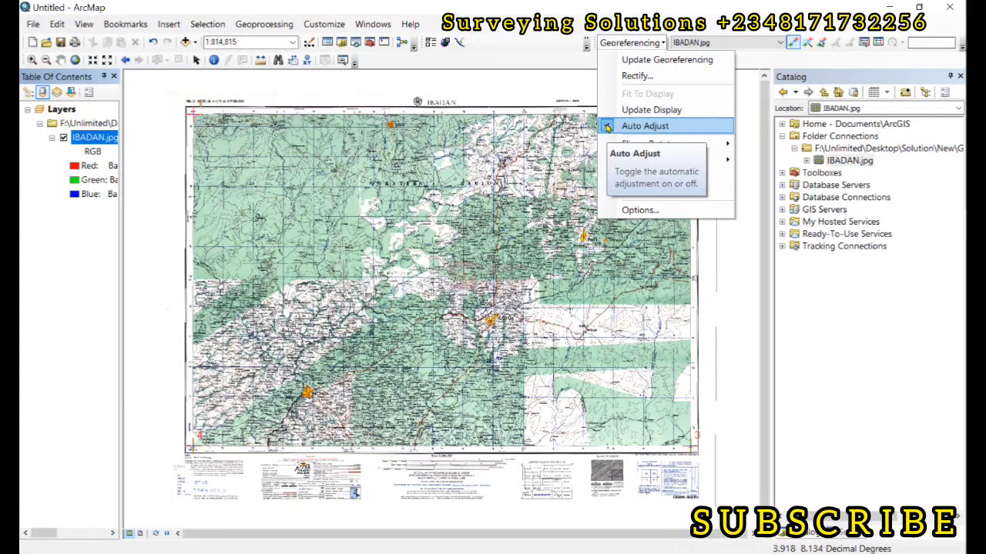
mouse_move(642, 163)
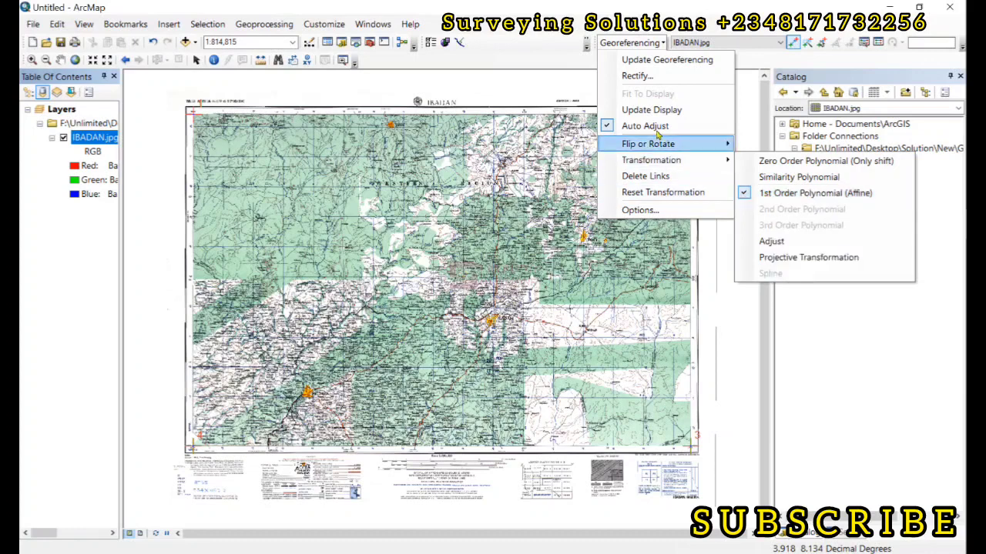
click(630, 62)
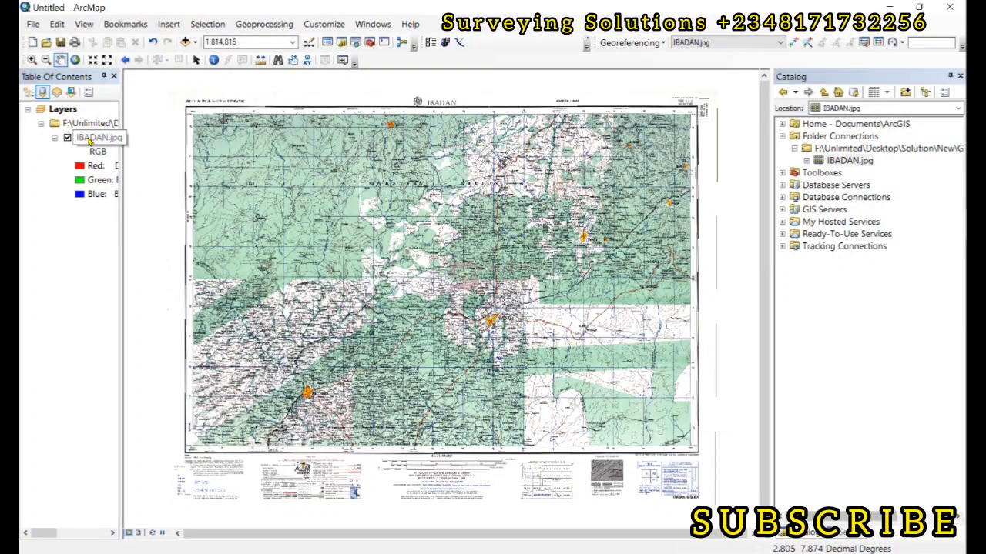
Remove the IBADAN.jpg layer and add it back from the Catalog onto the map
right_click(87, 139)
click(120, 165)
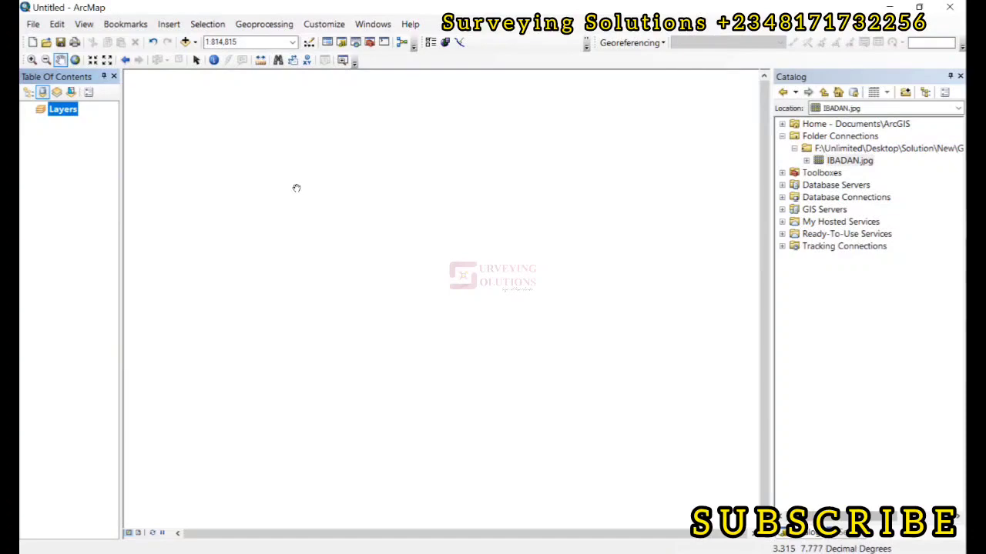
drag(839, 164, 448, 221)
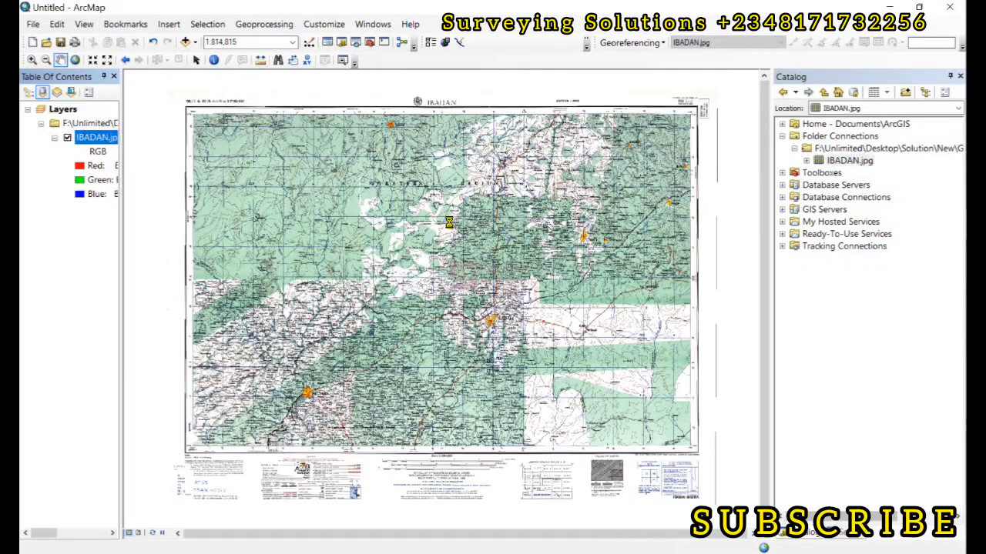